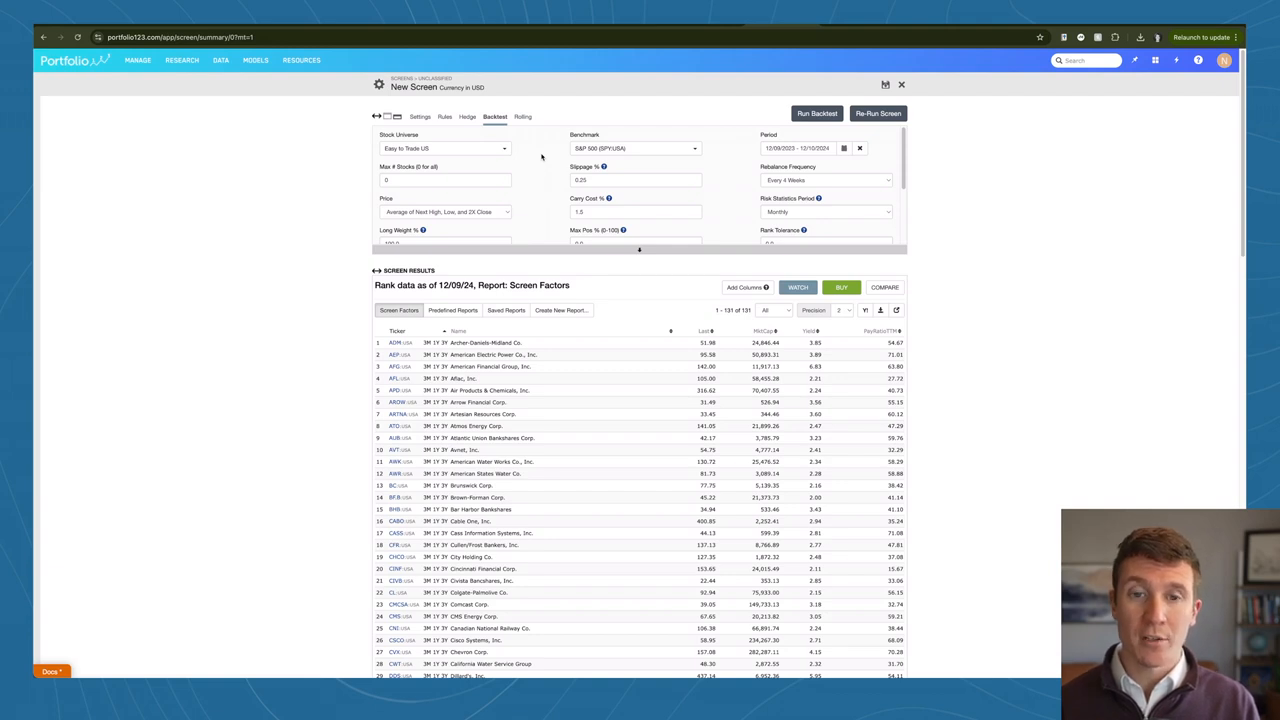
# - Set the backtest's rebalance frequency to Every 52 Weeks
pyautogui.scroll(-2, 542, 156)
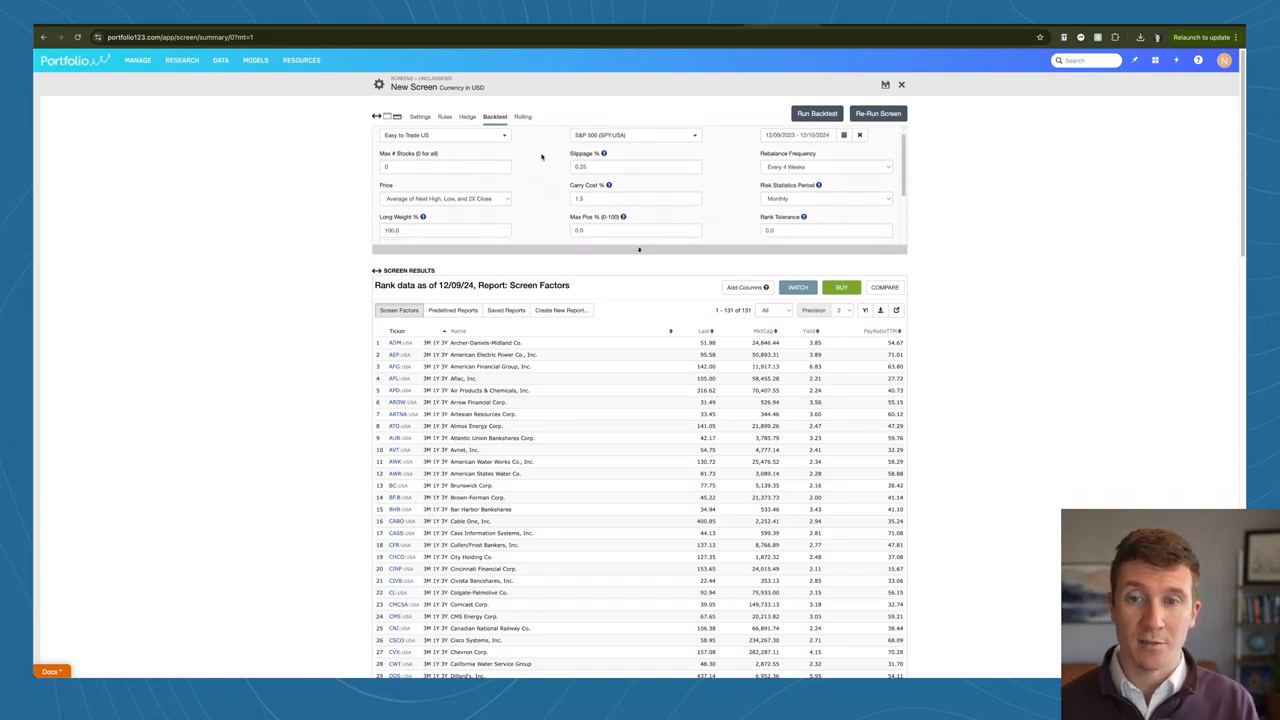
pyautogui.scroll(2, 542, 156)
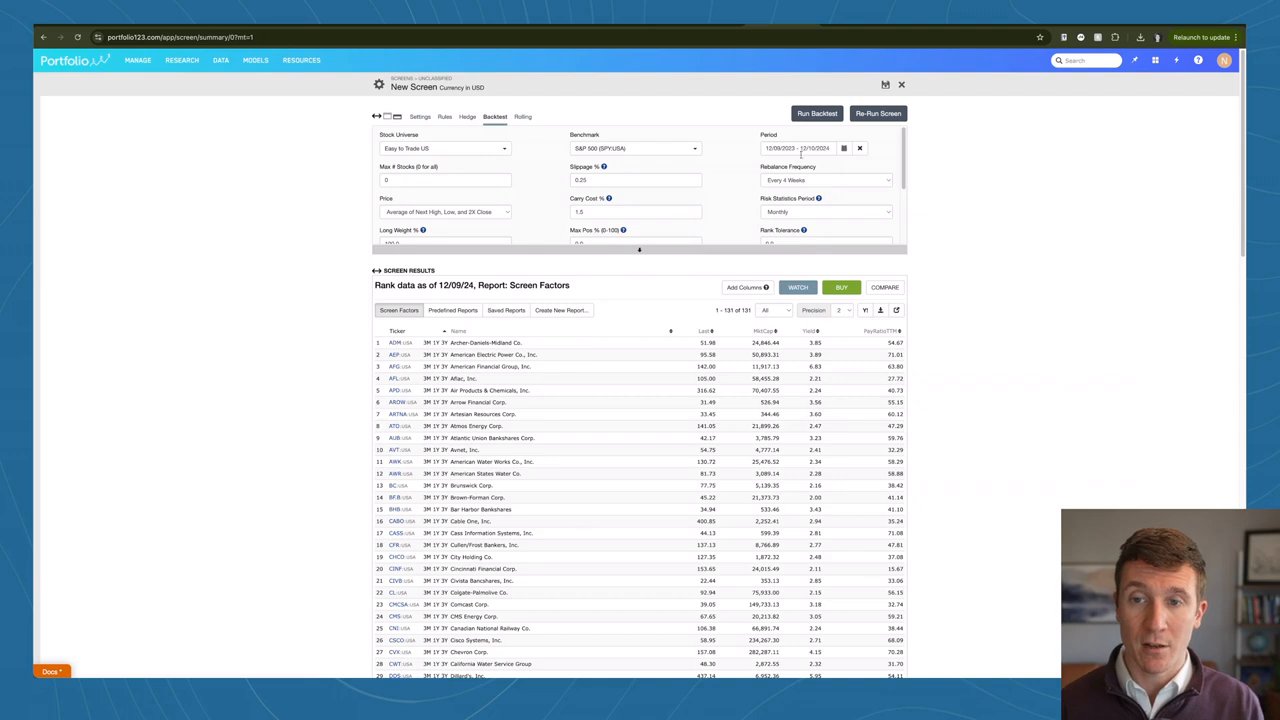
pyautogui.click(807, 182)
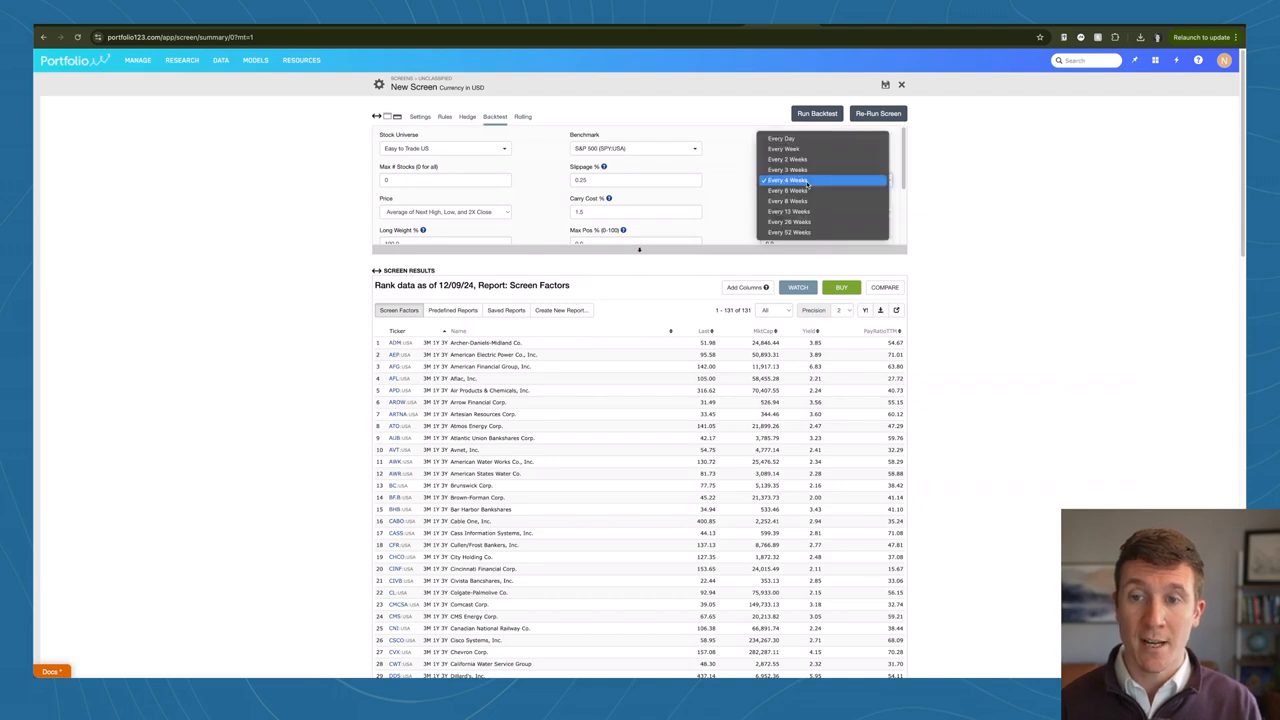
pyautogui.click(806, 232)
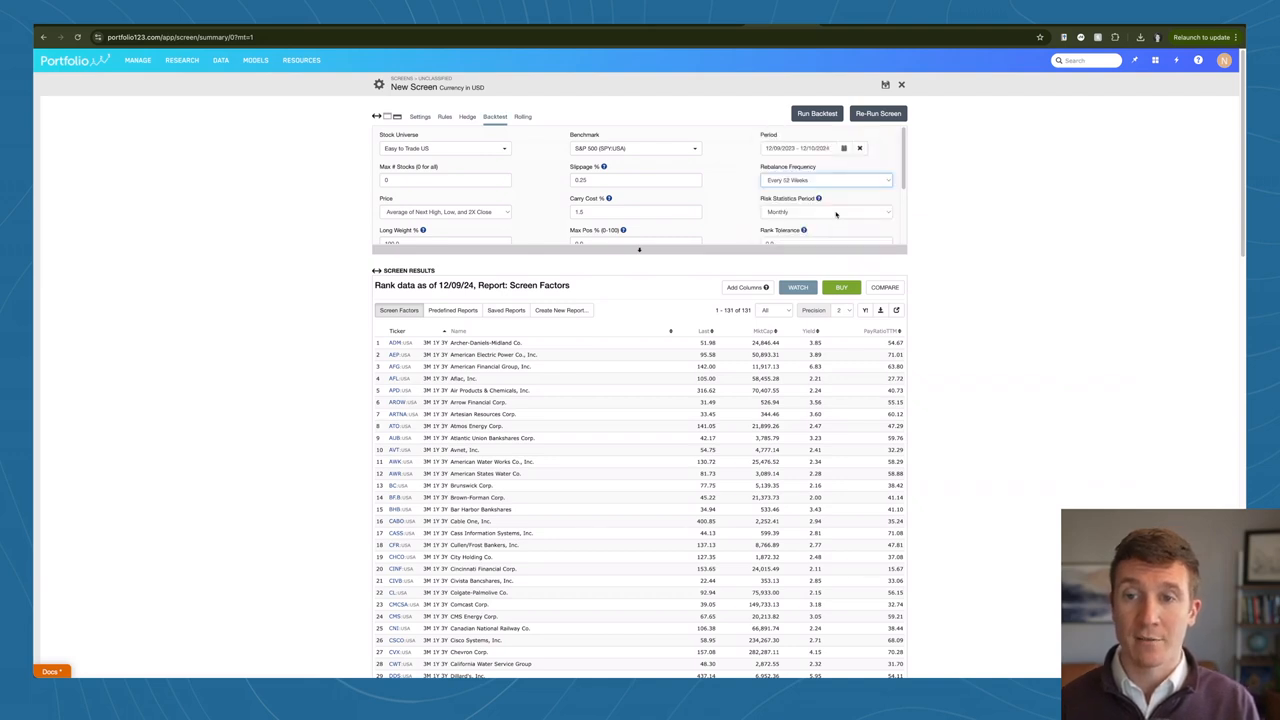
# - Set the backtest period to the MAX range and run the backtest
pyautogui.click(843, 148)
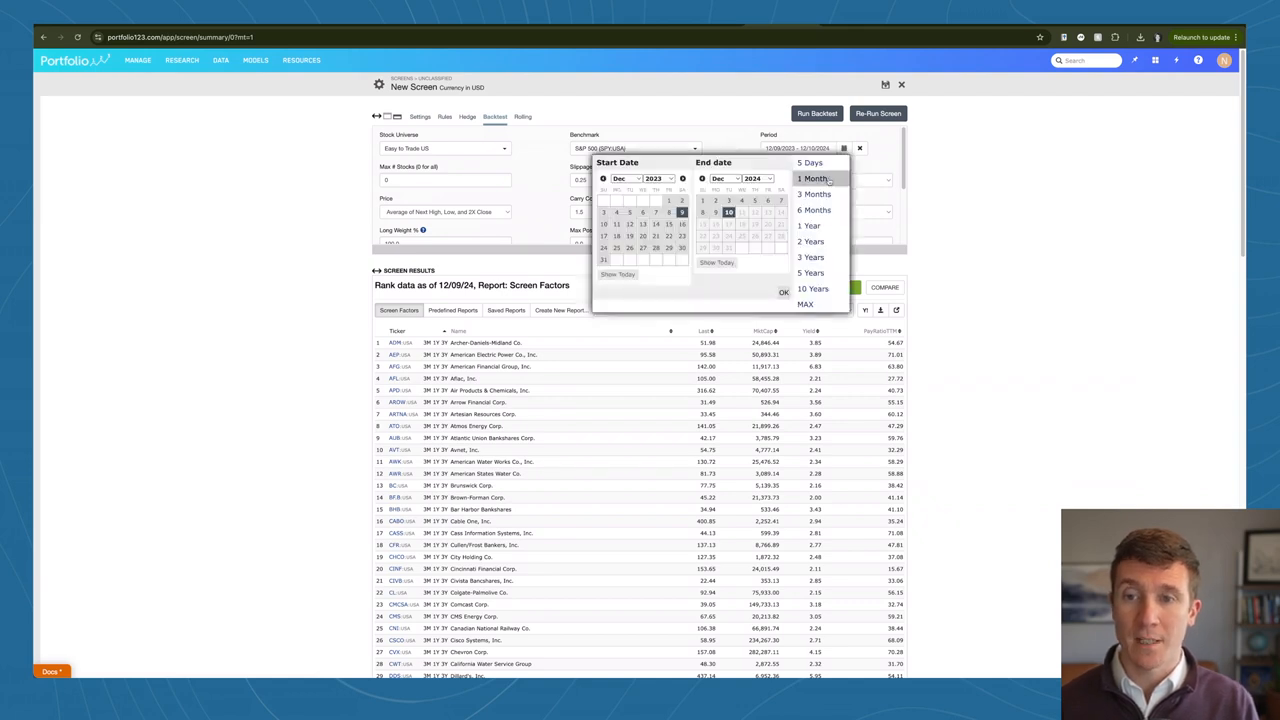
pyautogui.click(808, 301)
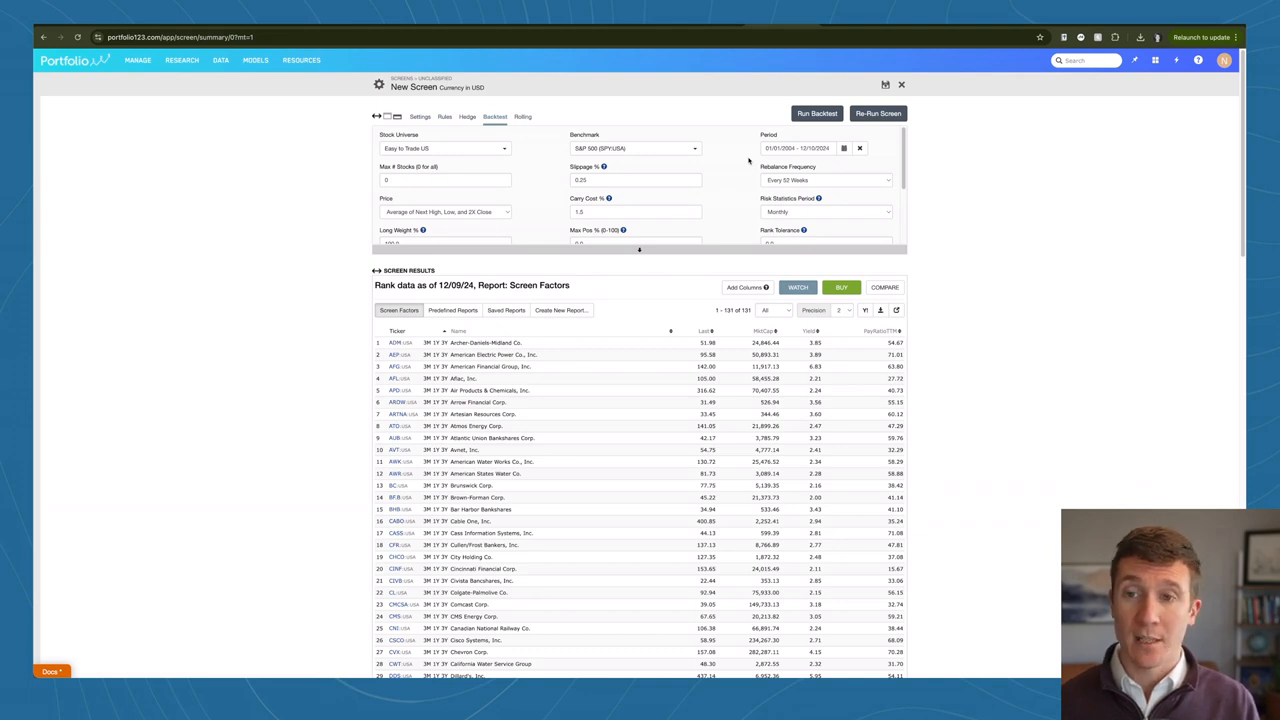
pyautogui.click(808, 115)
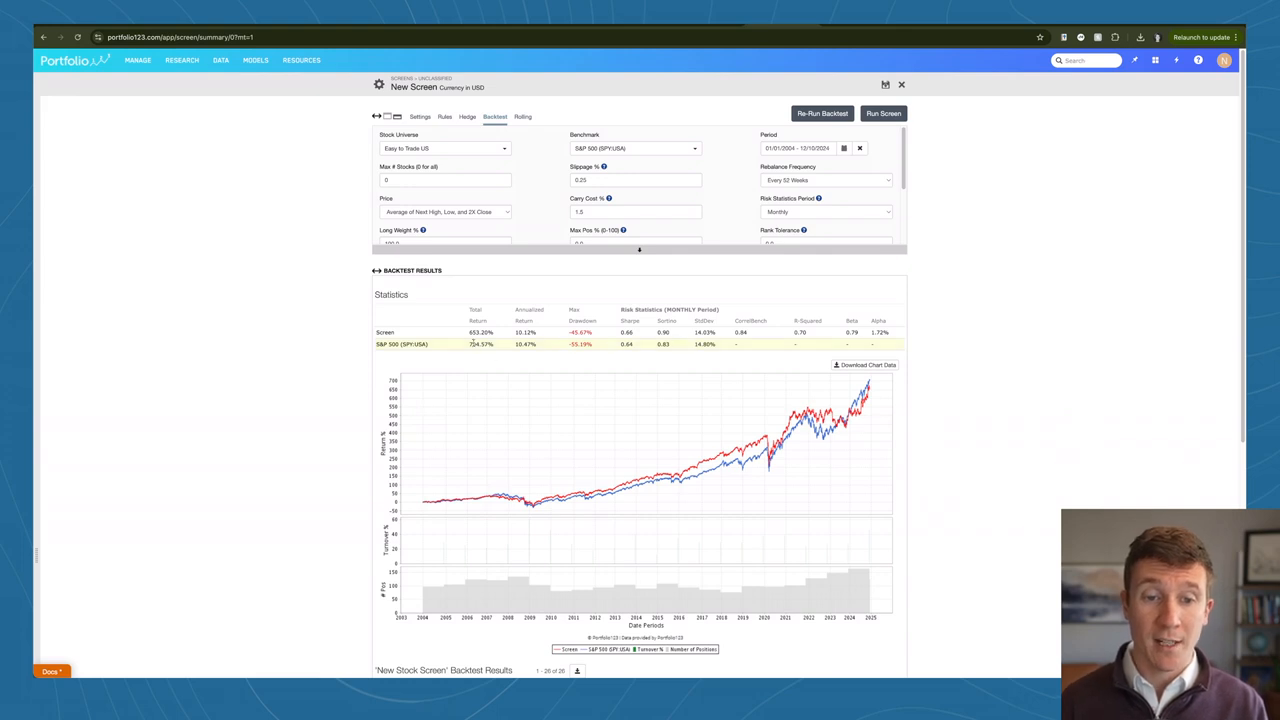
# - Examine the screen's total return, annualized return and max drawdown against the S&P 500 benchmark in the backtest statistics
pyautogui.moveTo(469, 334); pyautogui.dragTo(490, 332)
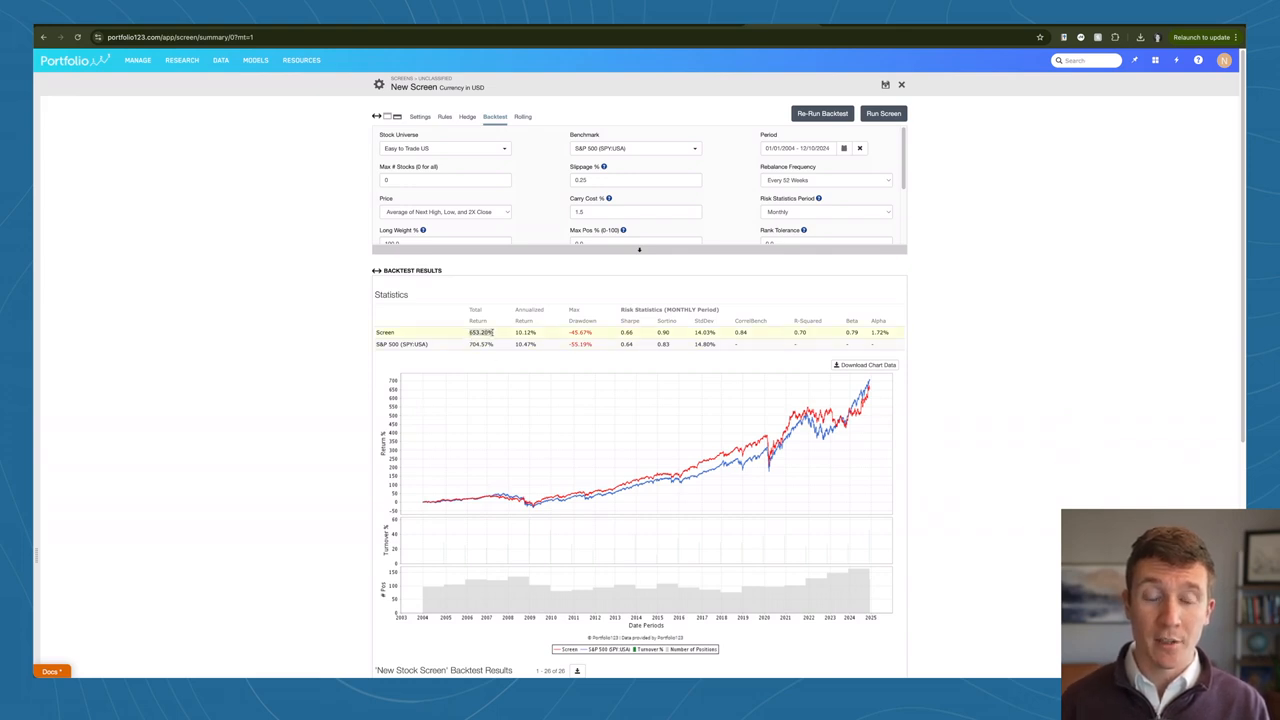
pyautogui.click(501, 335)
pyautogui.moveTo(515, 334); pyautogui.dragTo(538, 336)
pyautogui.click(540, 336)
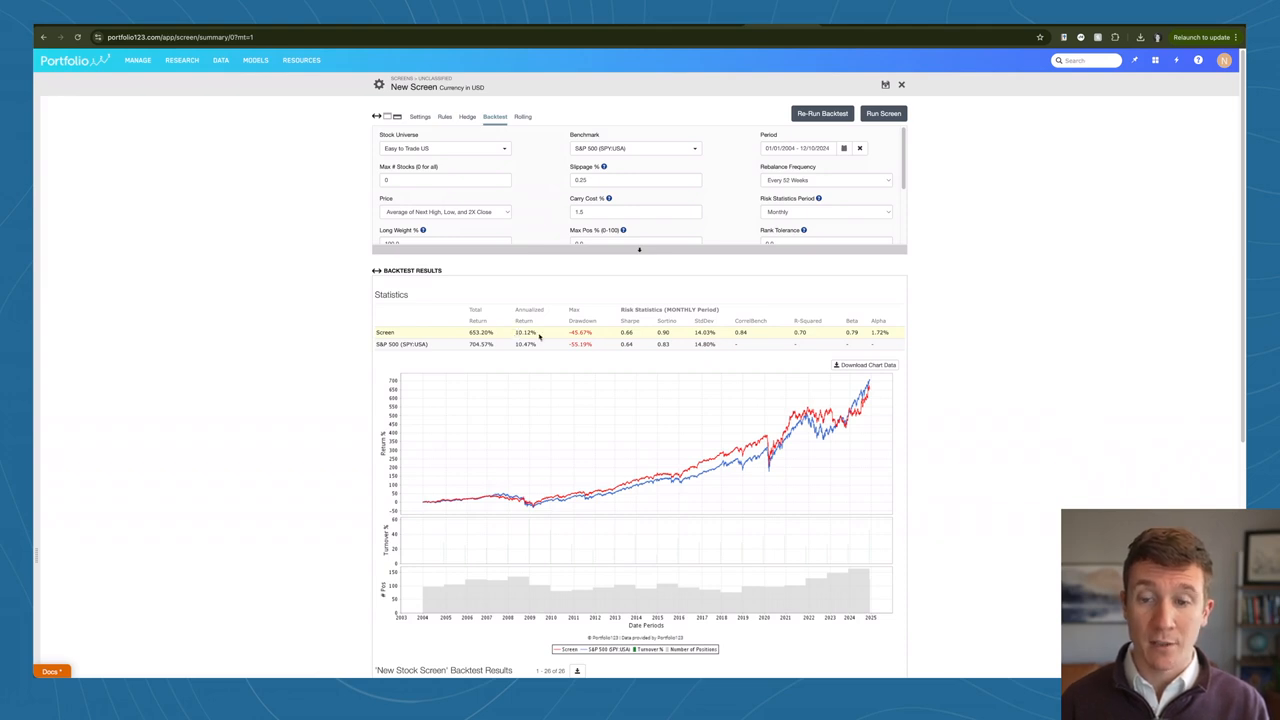
pyautogui.moveTo(571, 332); pyautogui.dragTo(591, 333)
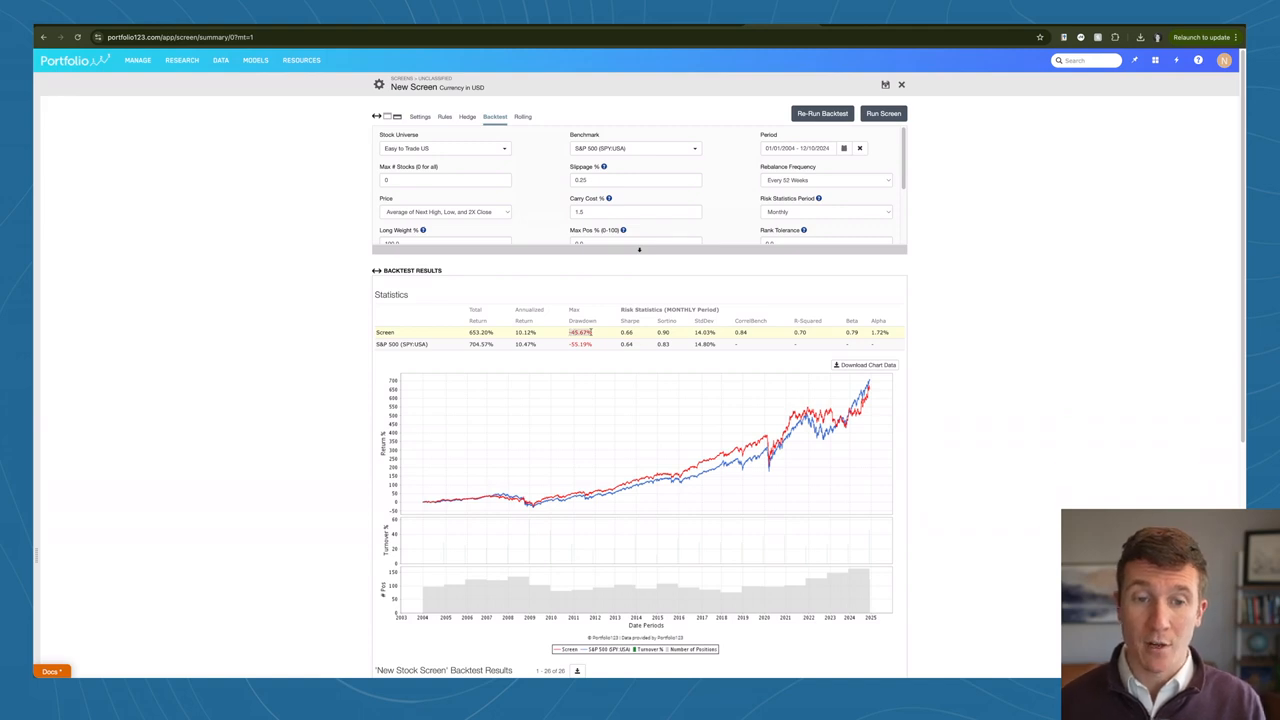
pyautogui.click(593, 346)
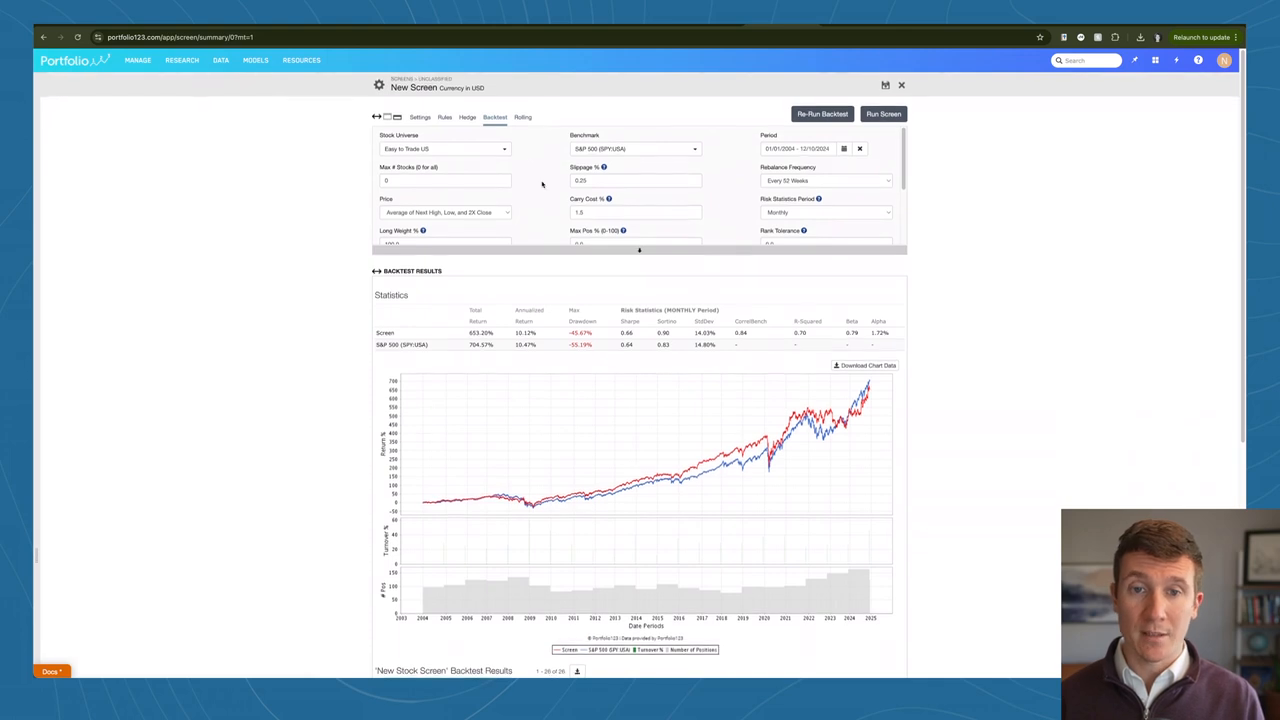
# - Start a new wizard rule in the screen's long rules and search the rule library for "price"
pyautogui.click(445, 117)
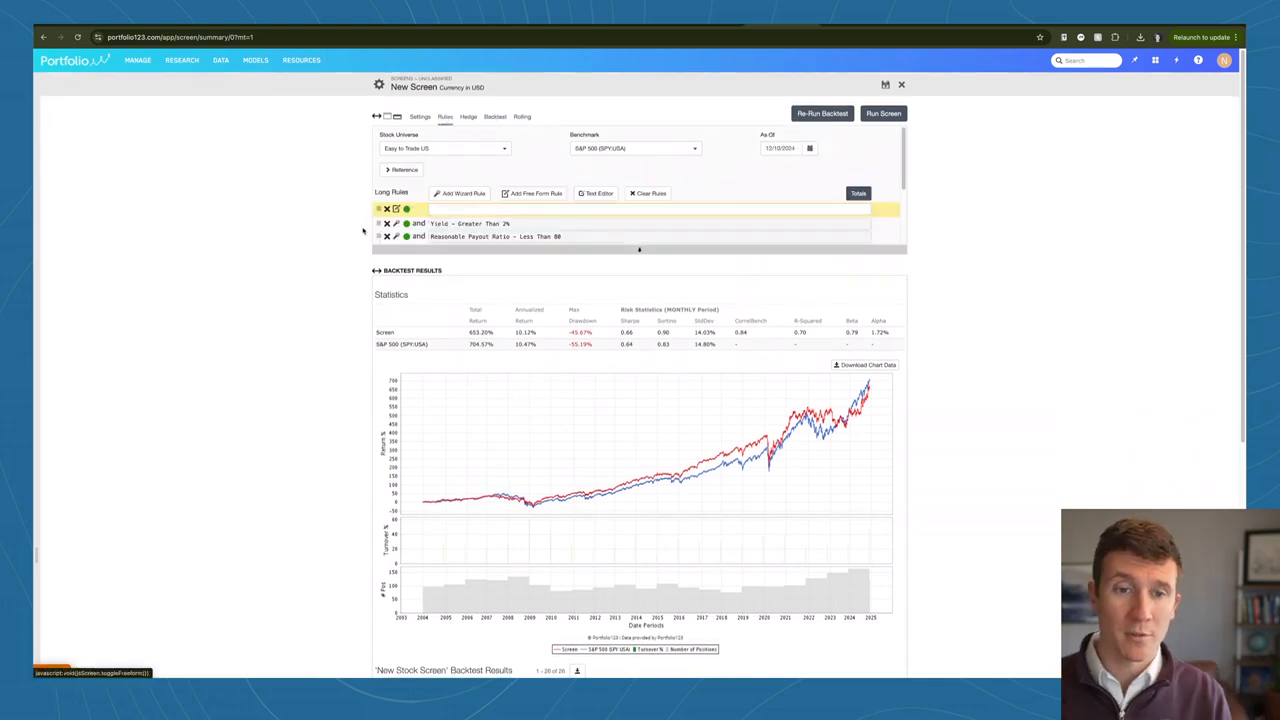
pyautogui.click(535, 170)
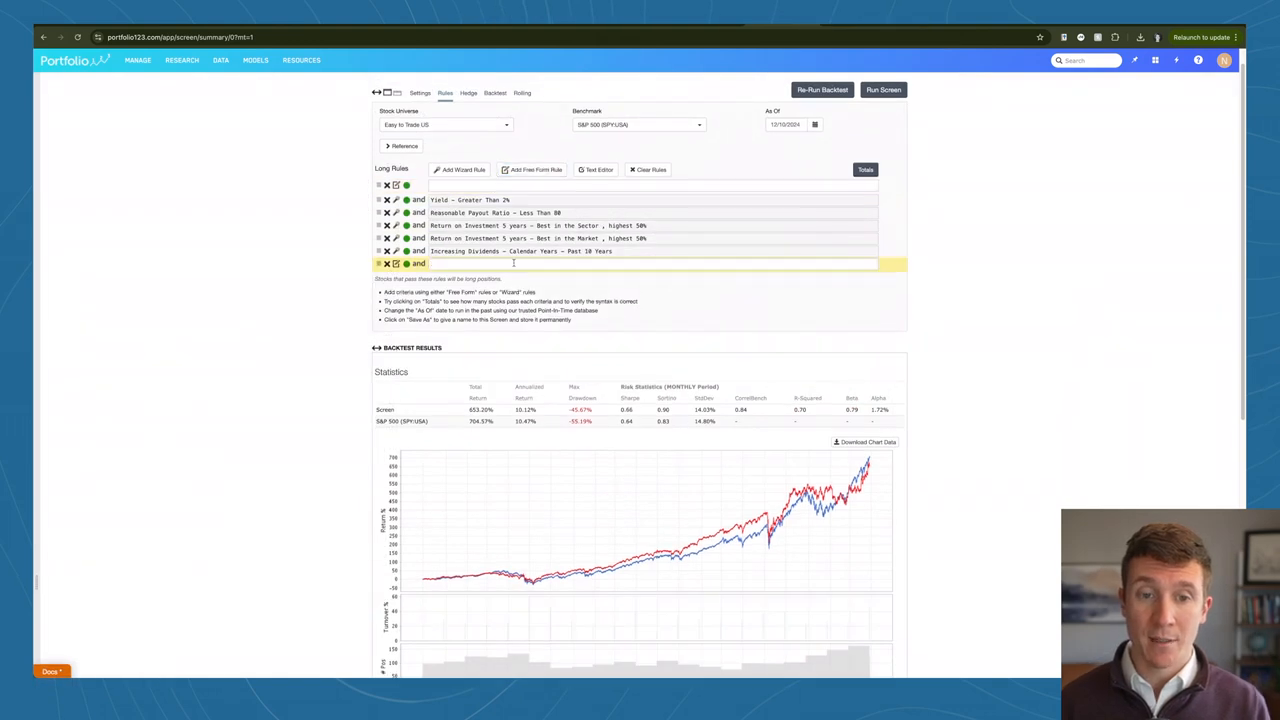
pyautogui.click(458, 170)
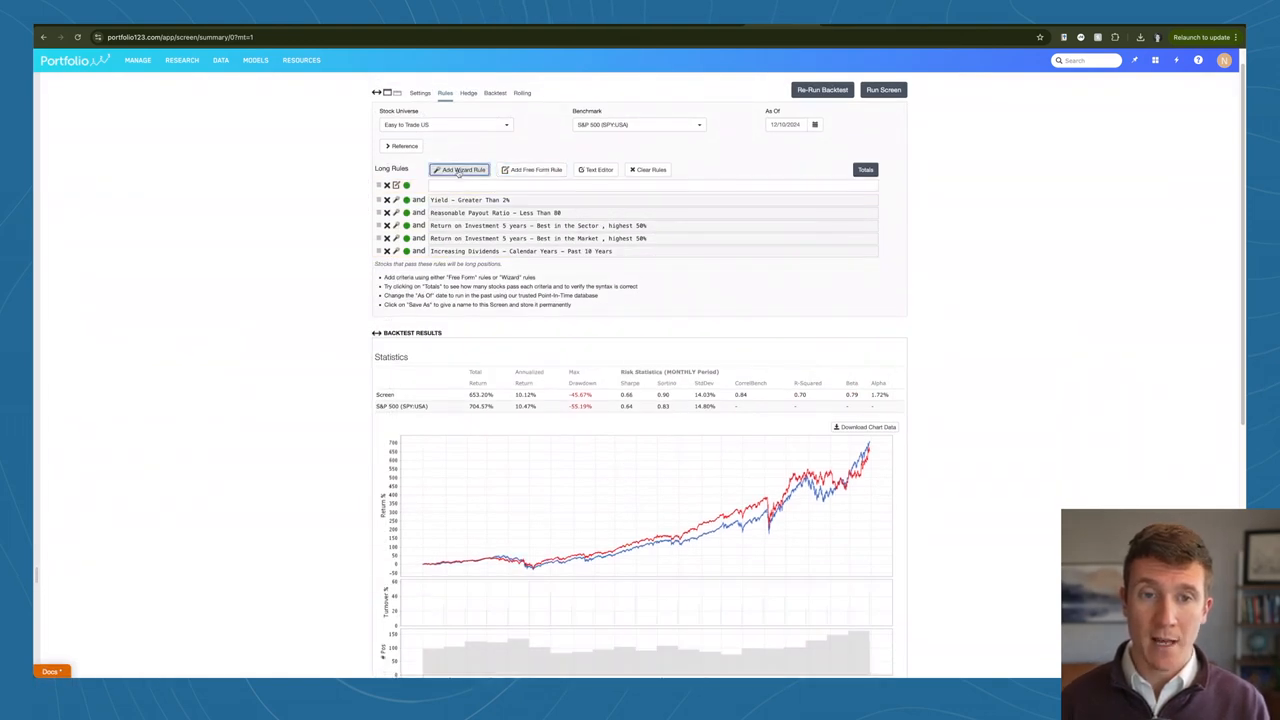
pyautogui.click(553, 269)
pyautogui.write('total')
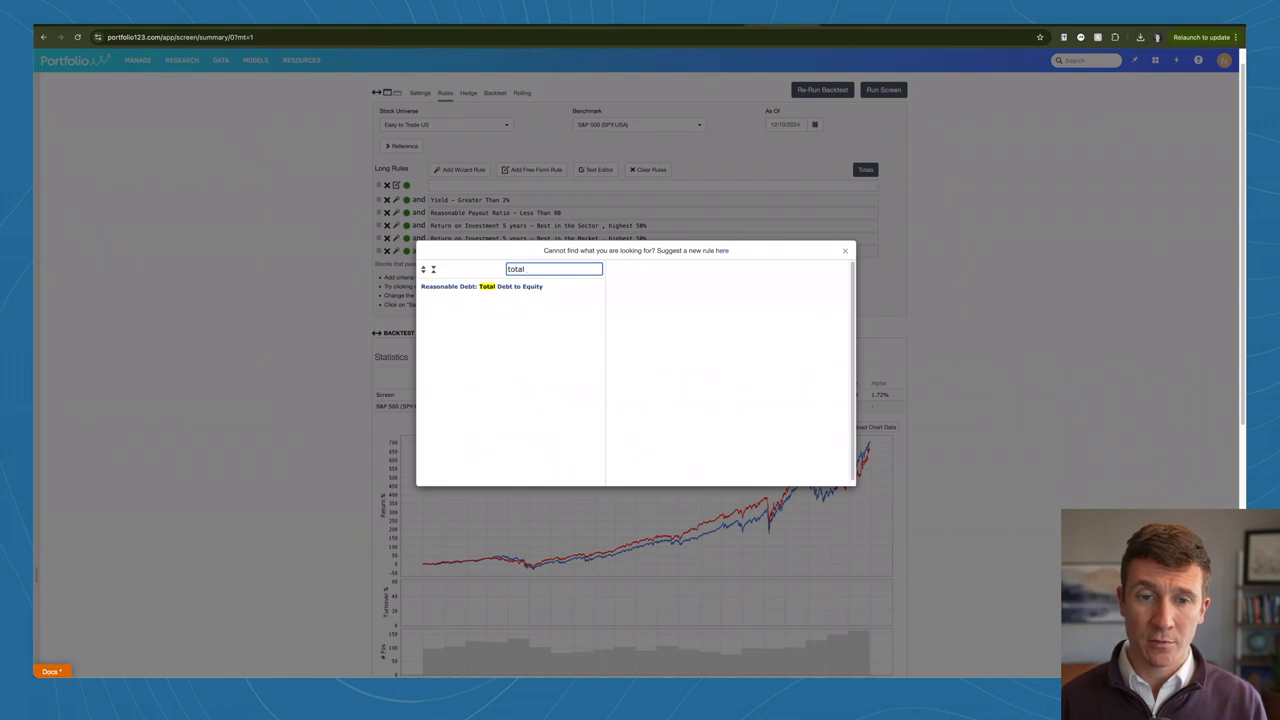
pyautogui.hotkey('ctrl', 'a')
pyautogui.write('price')
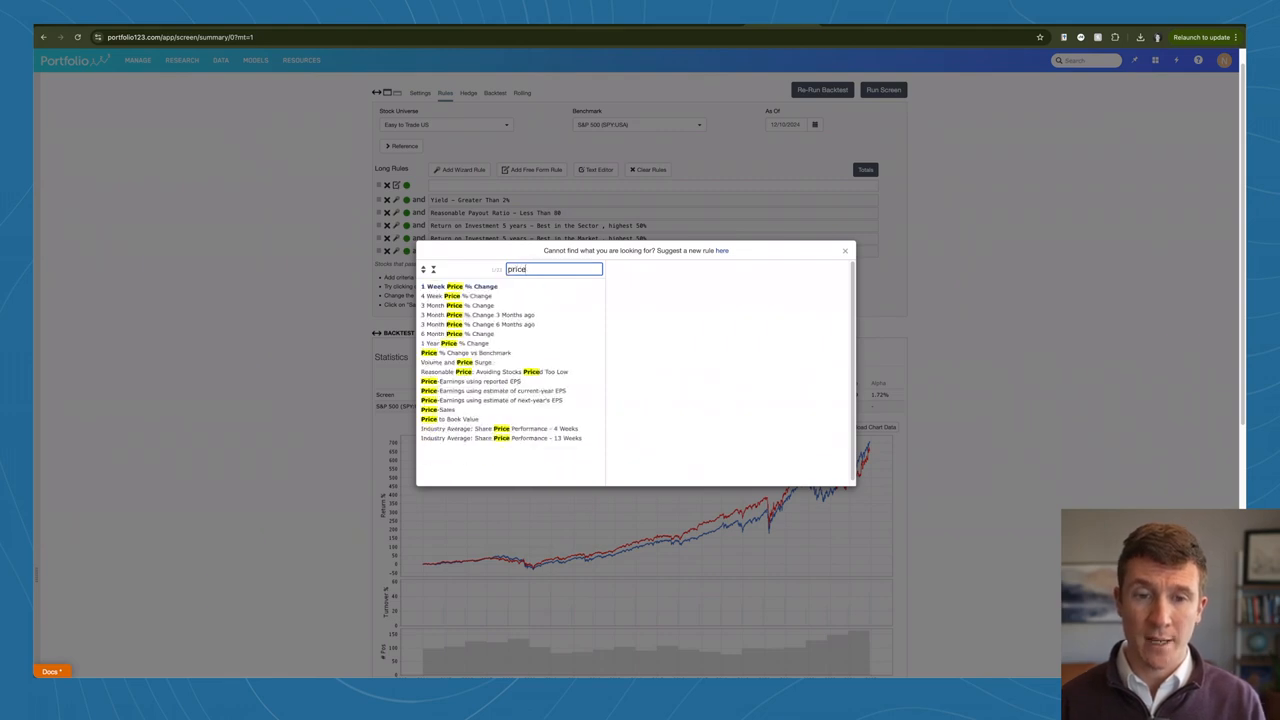
# - Add the Price % Change vs Benchmark rule set to Underperforming 3 Months and rerun the backtest
pyautogui.click(464, 356)
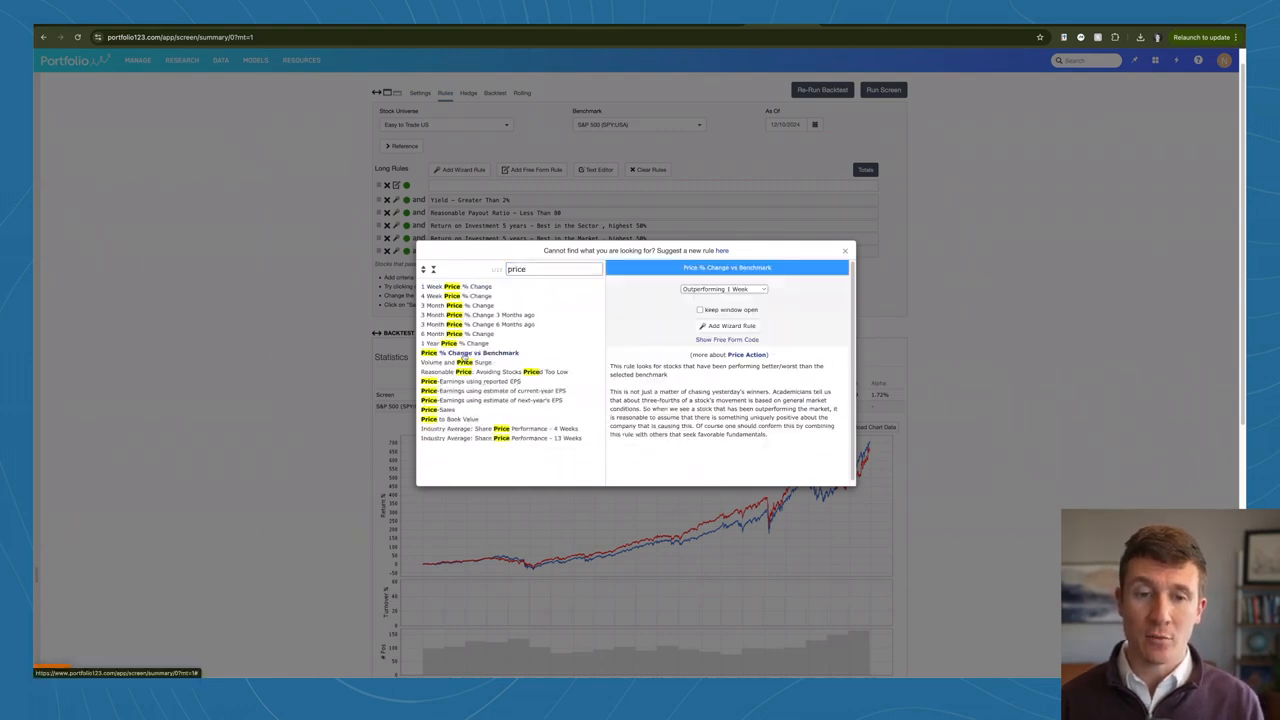
pyautogui.click(730, 288)
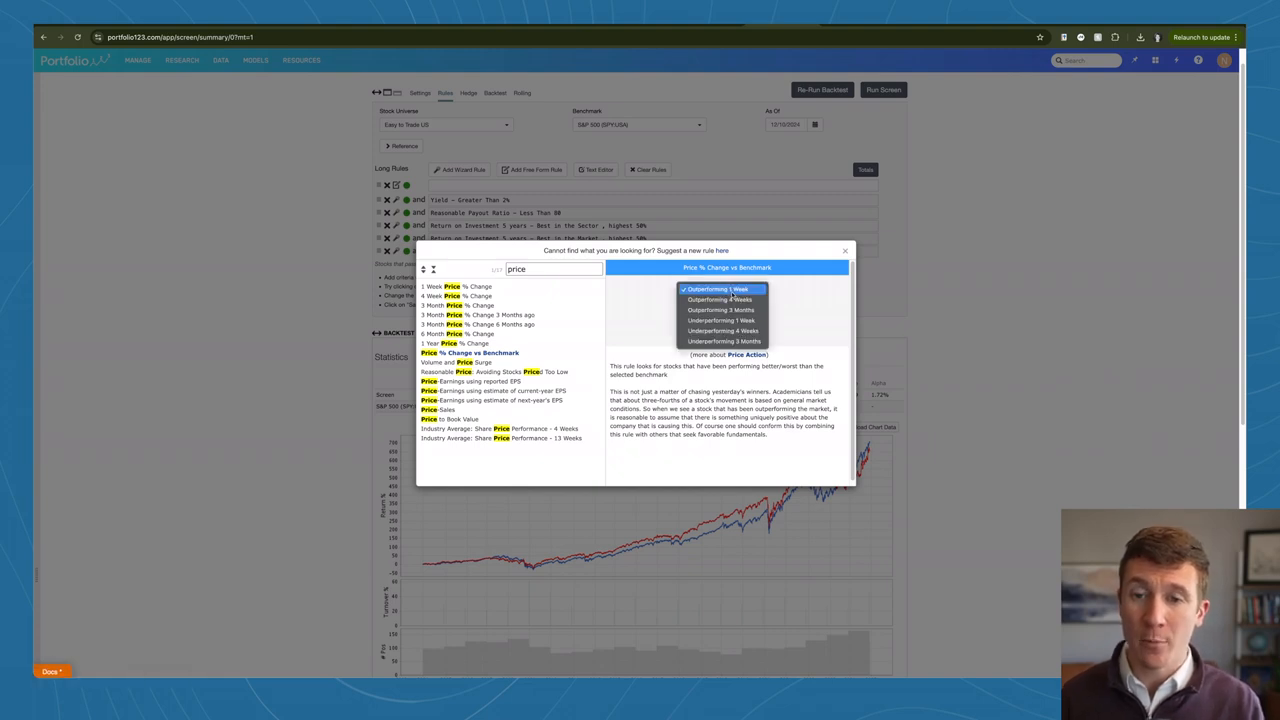
pyautogui.click(734, 344)
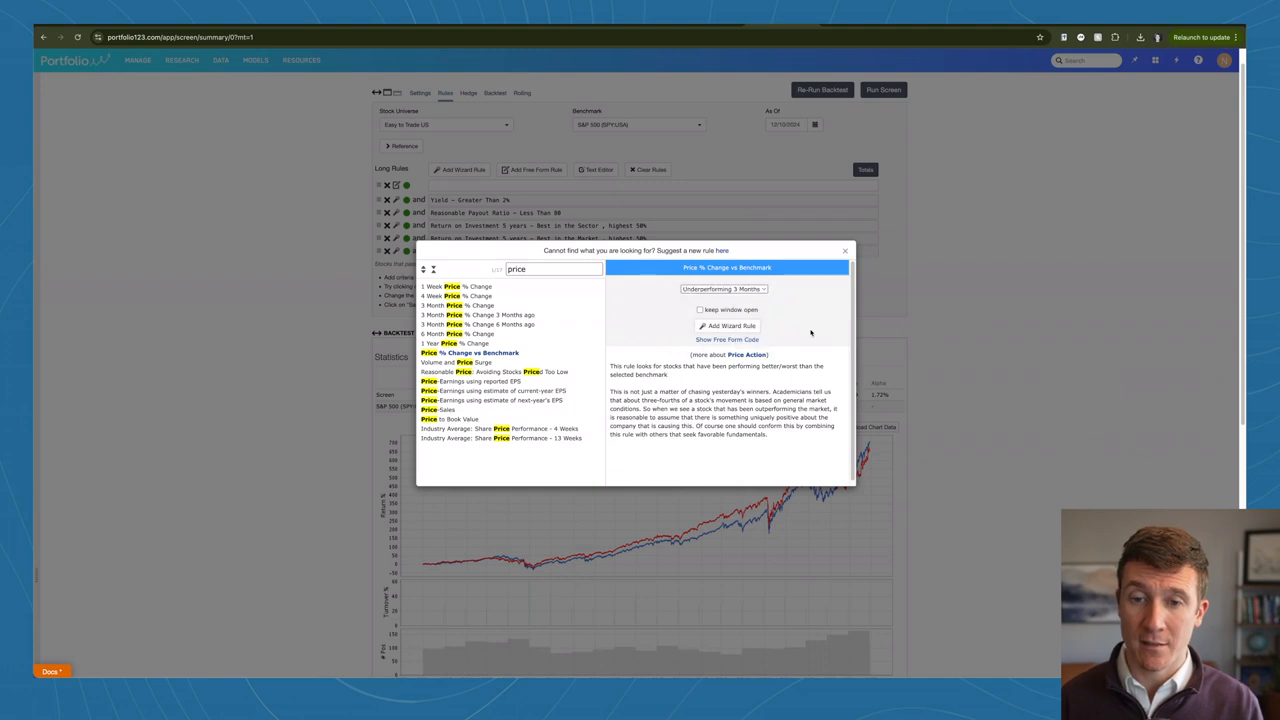
pyautogui.click(726, 327)
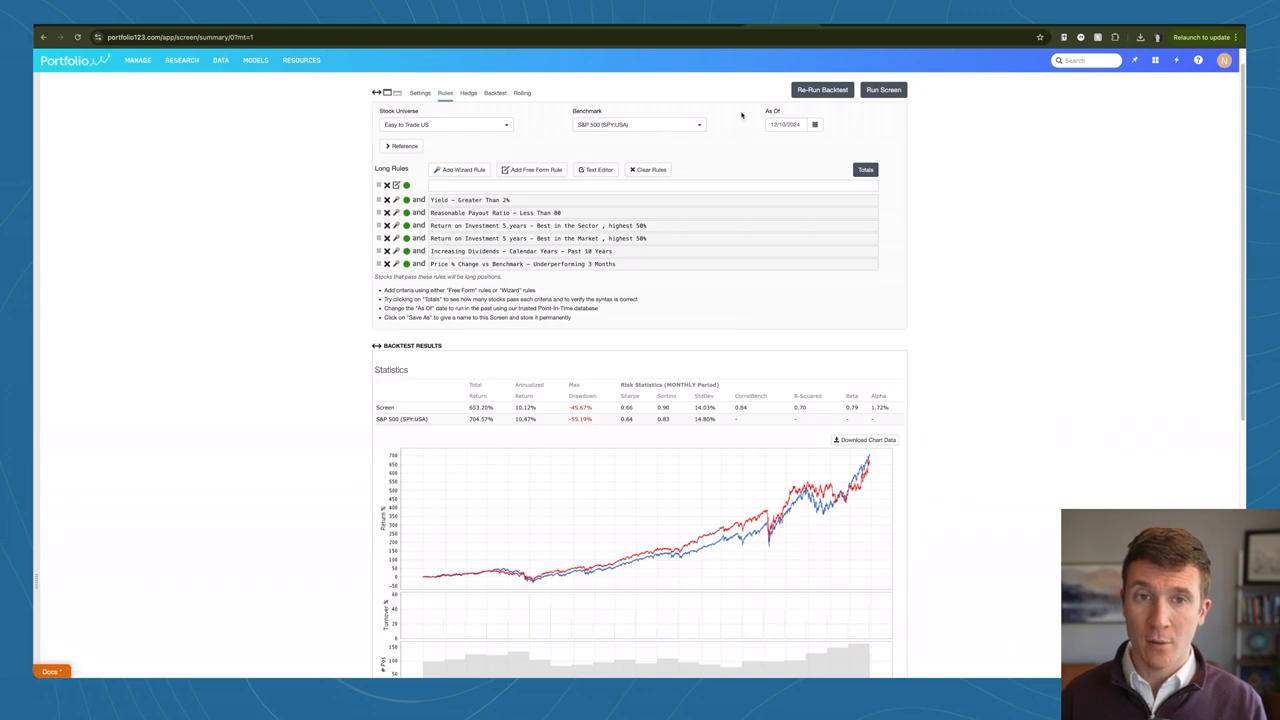
pyautogui.click(815, 90)
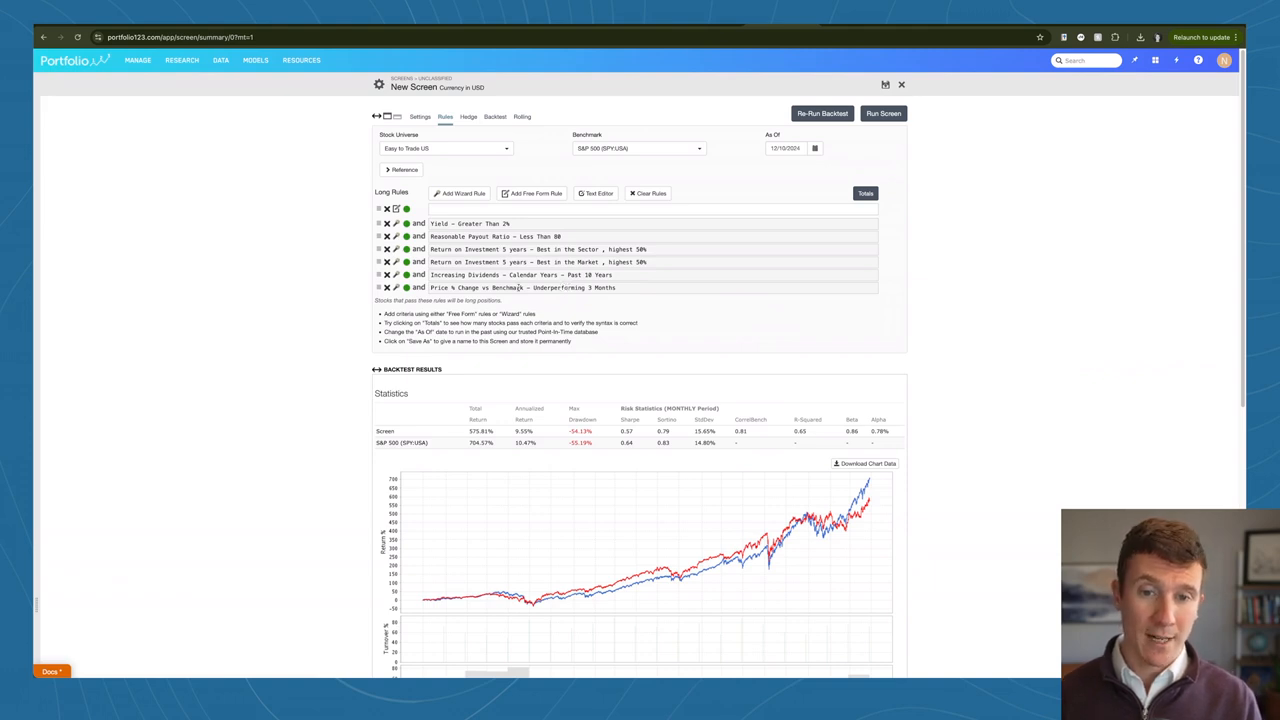
# - Change the Price % Change vs Benchmark rule to Outperforming 3 Months and rerun the backtest
pyautogui.click(396, 287)
pyautogui.click(718, 289)
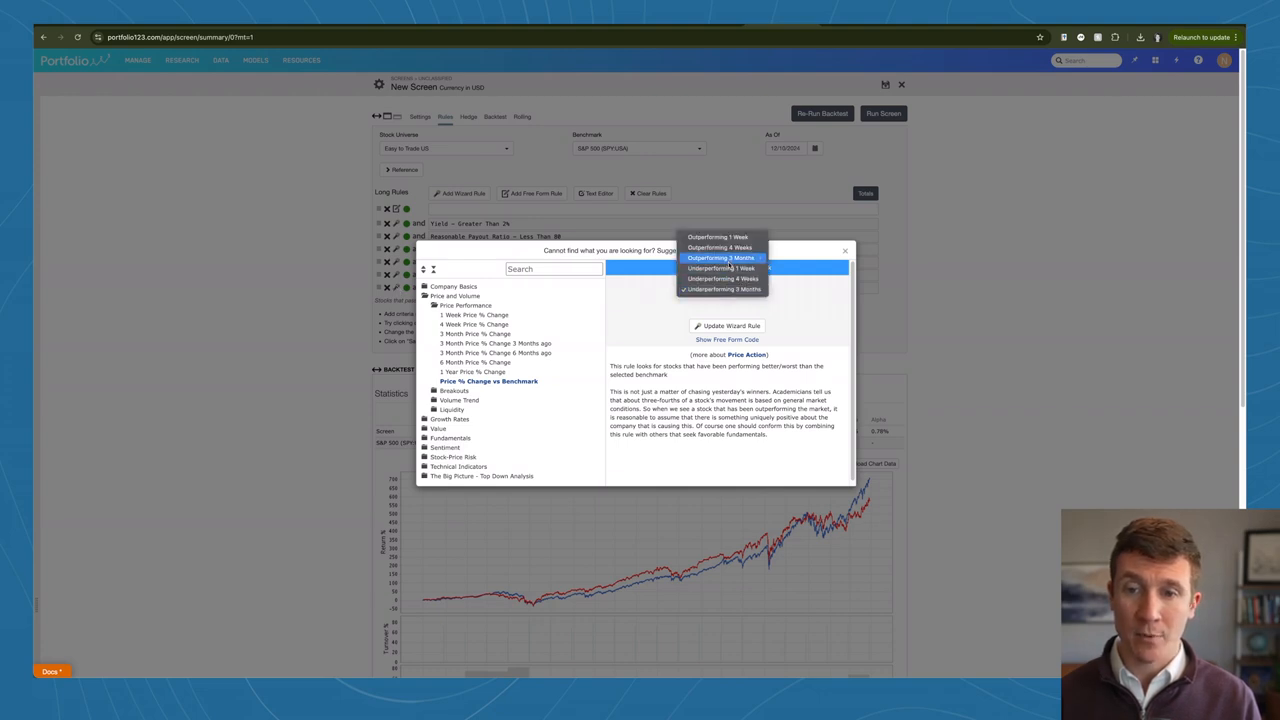
pyautogui.click(729, 258)
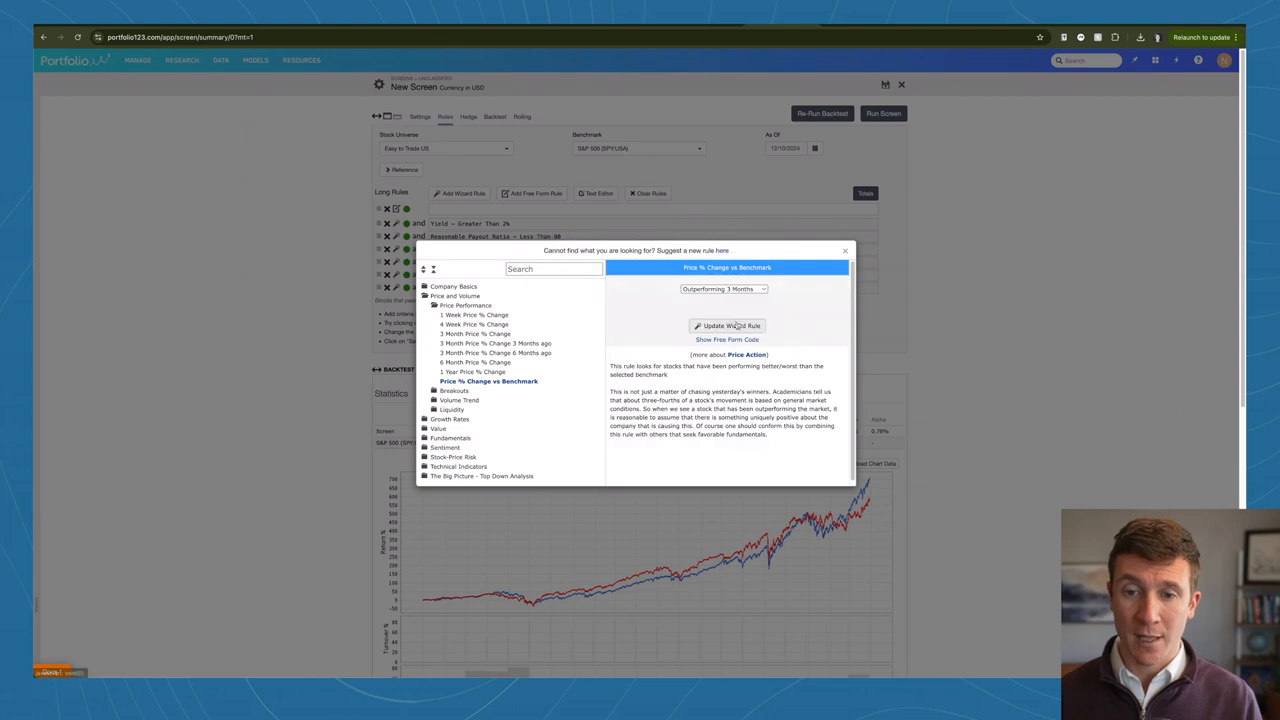
pyautogui.click(731, 326)
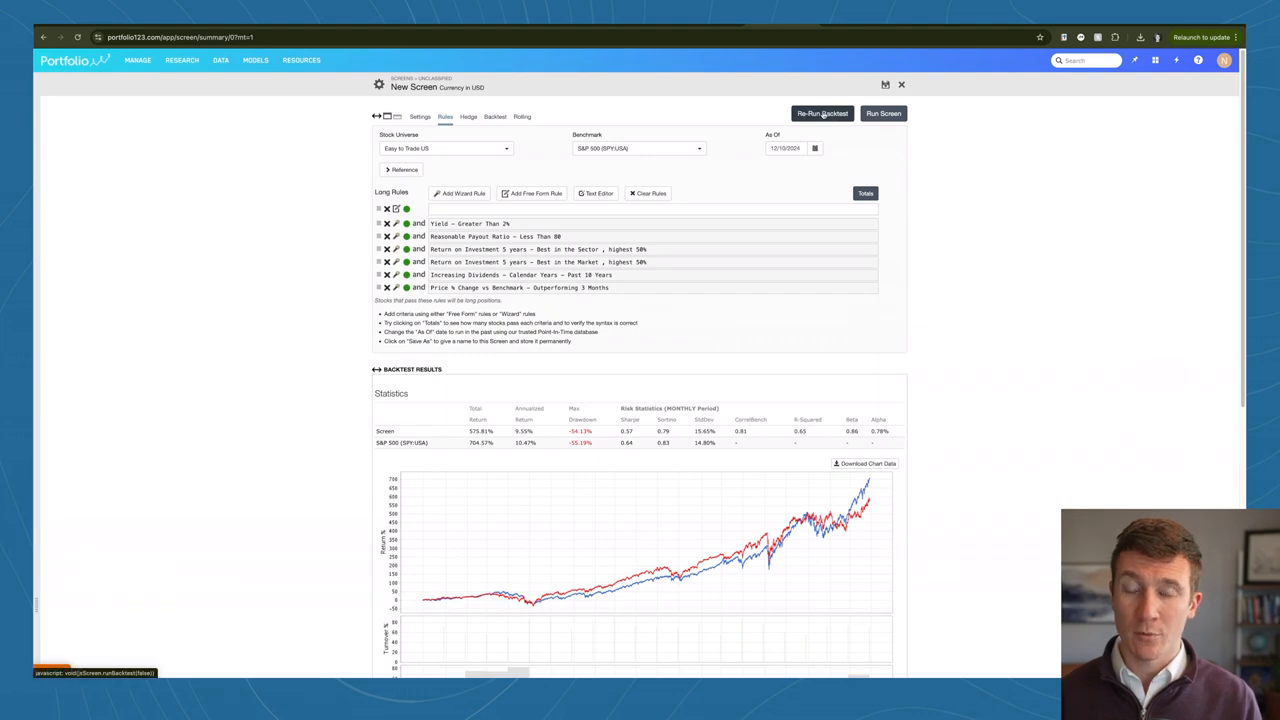
pyautogui.click(830, 114)
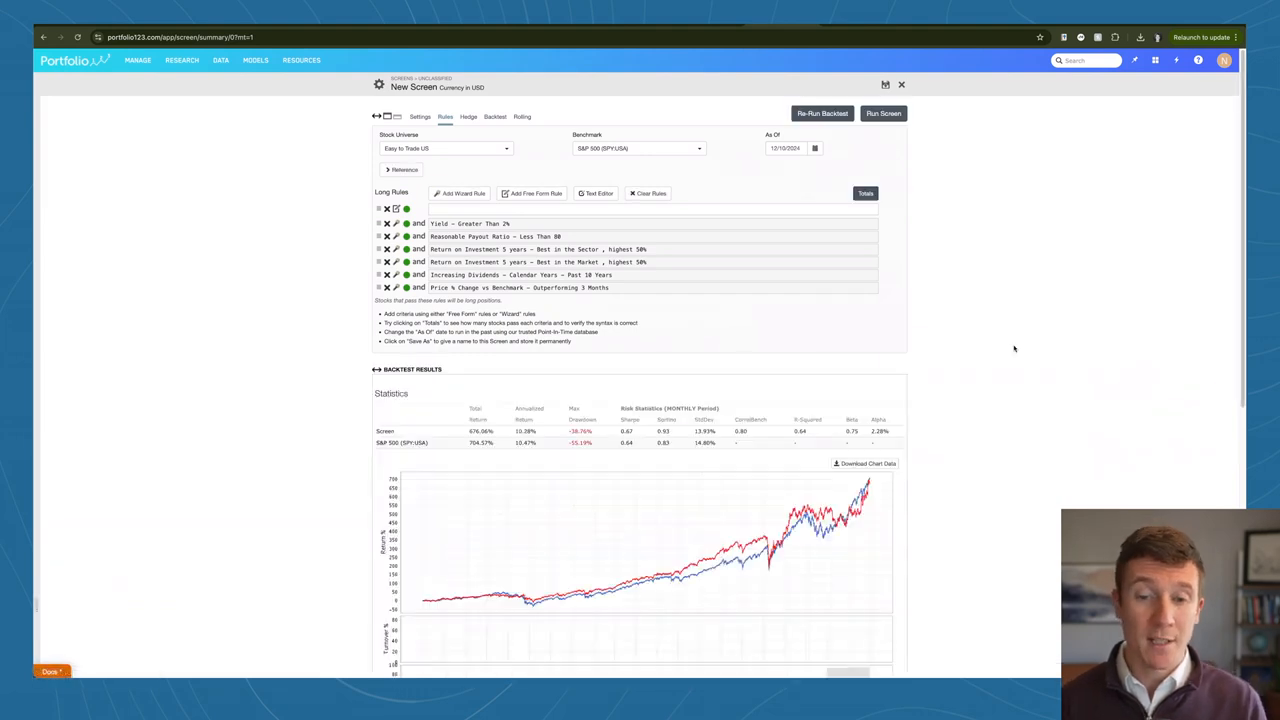